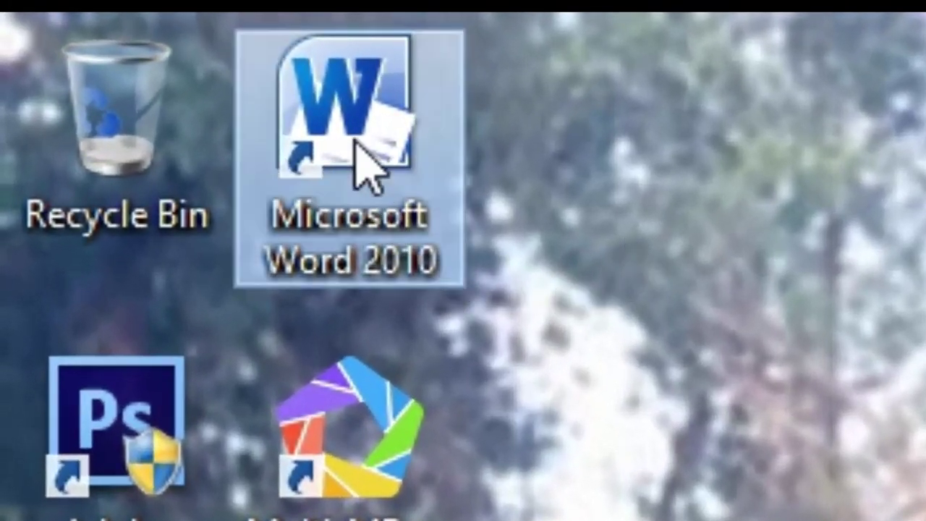
- Launch Word 2010 with a blank Document1 and show its Page Layout settings
double_click(372, 166)
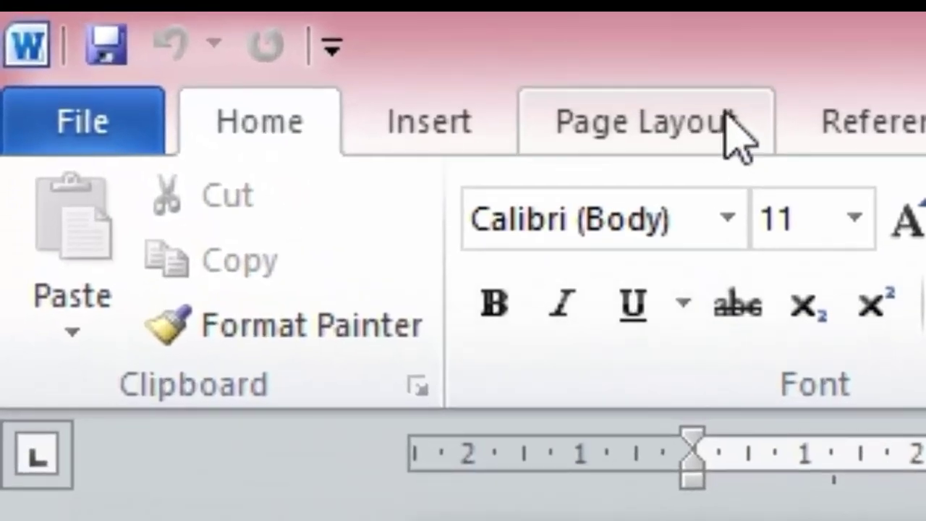
left_click(727, 116)
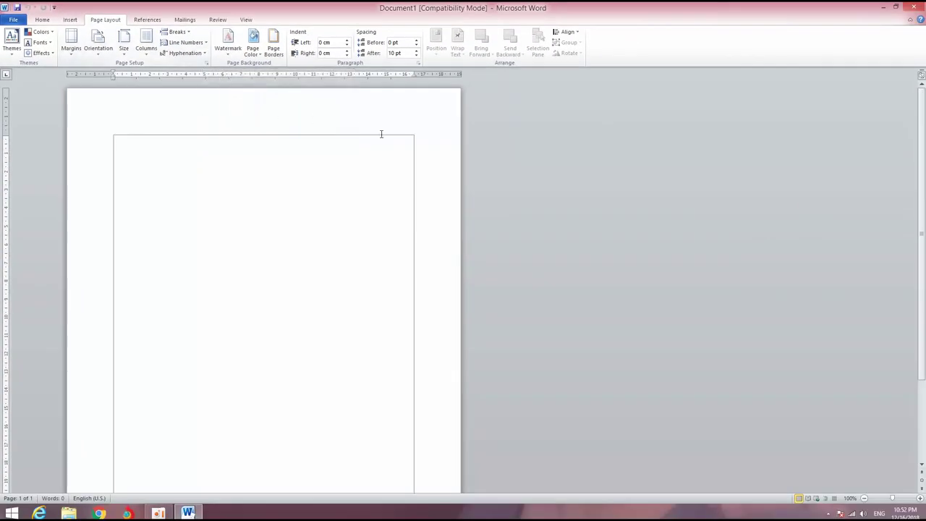
scroll(71, 252, "down", 4)
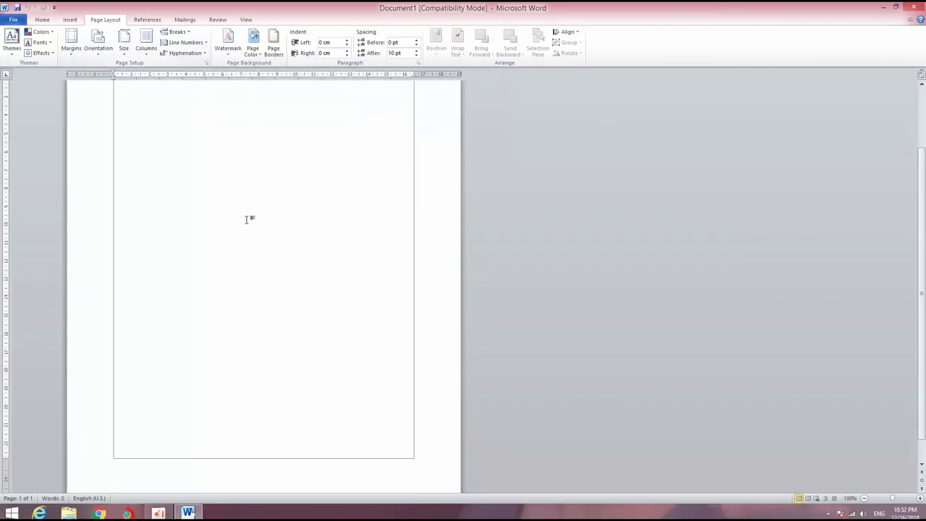
scroll(251, 217, "up", 4)
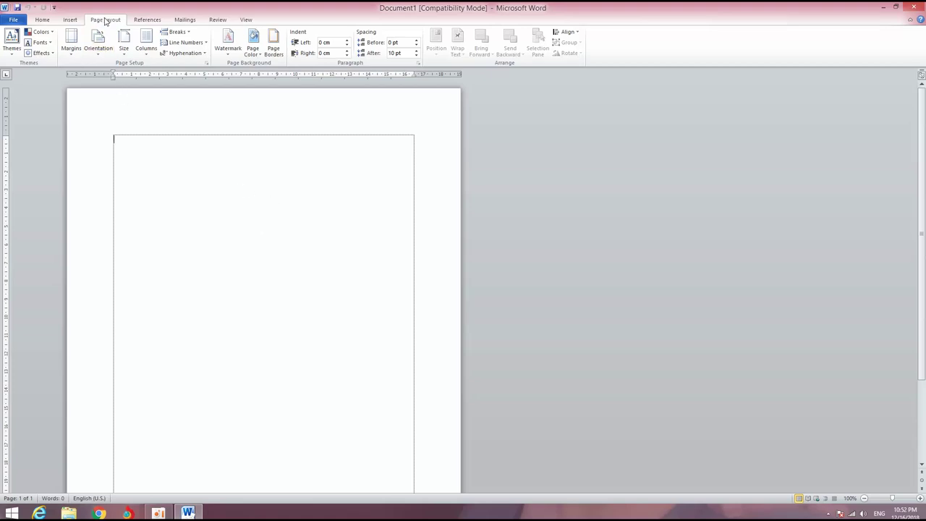
- Open the Page Setup dialog and set the top margin to 1 cm
left_click(206, 64)
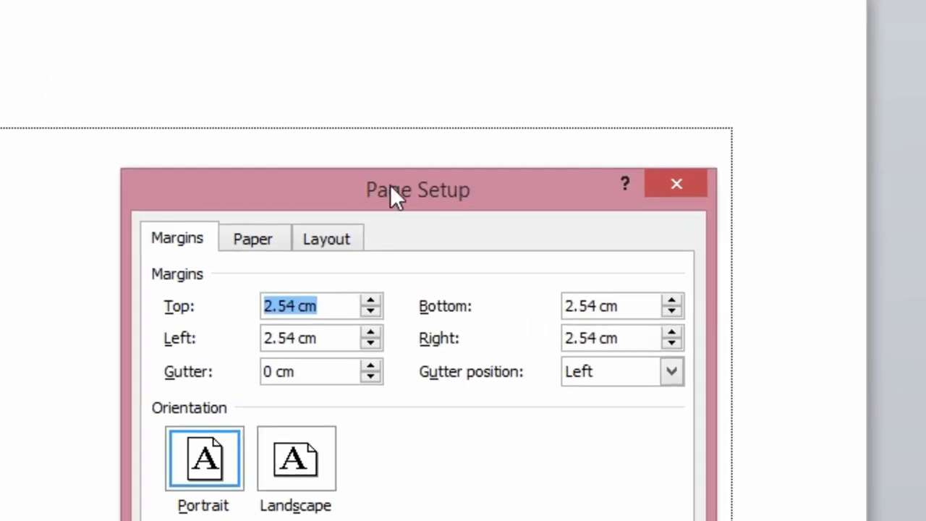
left_click(371, 301)
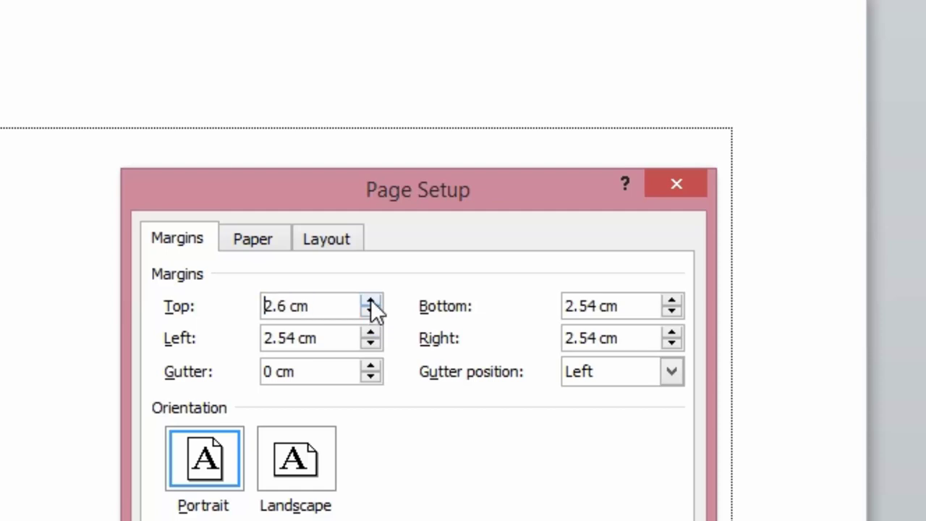
left_click(370, 301)
left_click(371, 300)
left_click(372, 314)
left_click(372, 314)
left_click(372, 315)
left_click(372, 314)
left_click(372, 314)
left_click(372, 314)
left_click(372, 314)
left_click(372, 314)
left_click(372, 314)
left_click(372, 314)
left_click(372, 314)
left_click(372, 314)
left_click(372, 315)
left_click(372, 314)
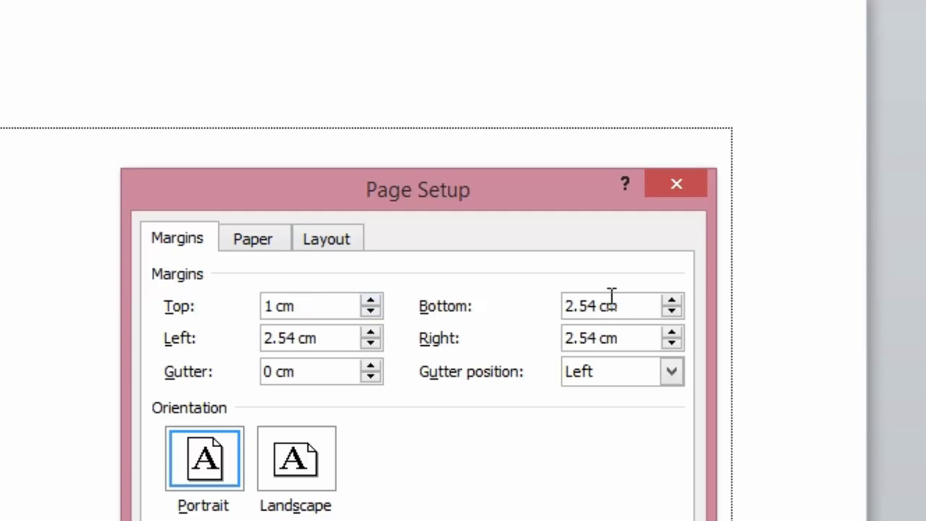
- Lower the bottom margin to 1 cm
left_click(671, 312)
left_click(672, 310)
left_click(672, 310)
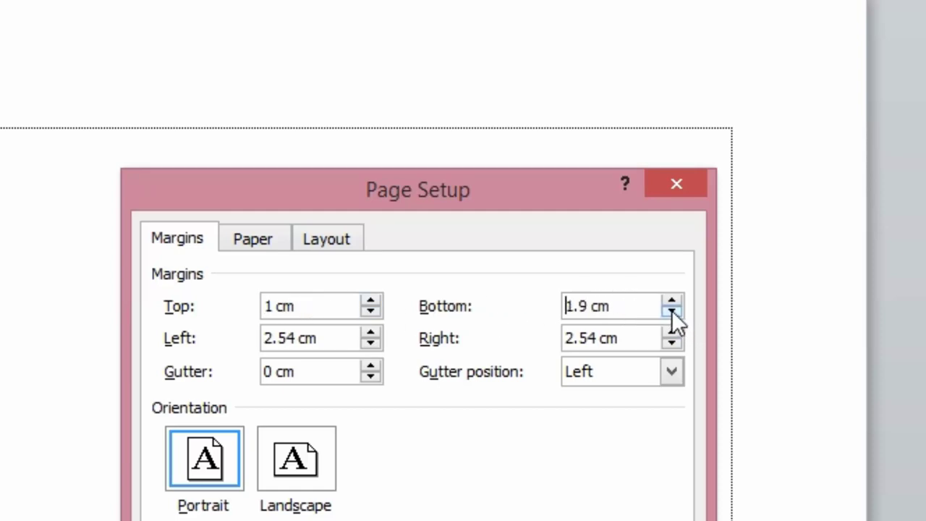
left_click(672, 311)
left_click(672, 311)
left_click(671, 310)
left_click(672, 310)
left_click(671, 310)
left_click(671, 310)
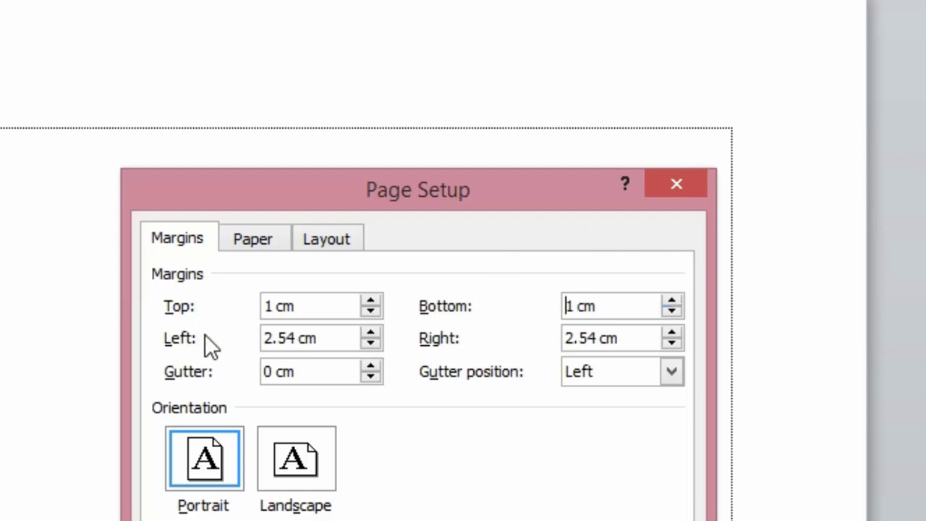
- Set the left and right margins to 1.5 cm each
left_click(377, 344)
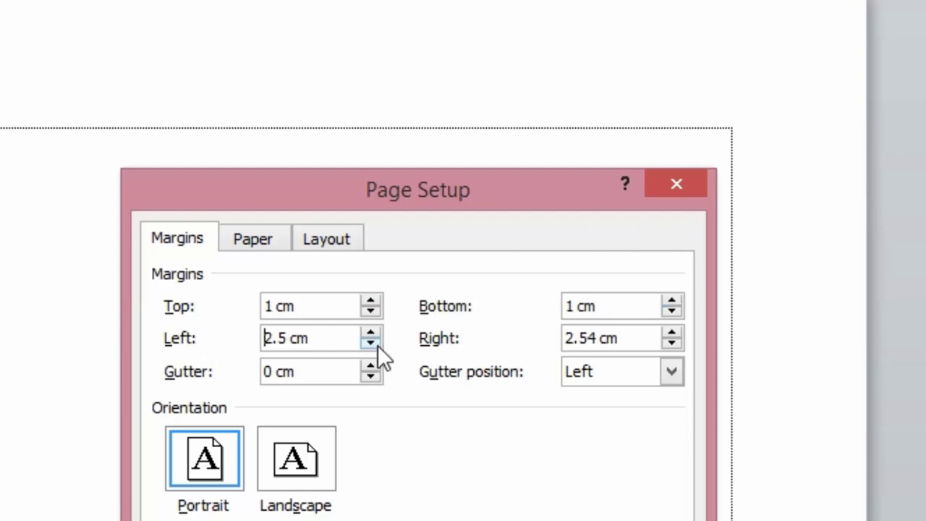
left_click(376, 344)
left_click(376, 344)
left_click(376, 344)
left_click(377, 344)
left_click(377, 345)
left_click(376, 344)
left_click(373, 344)
left_click(671, 345)
triple_click(671, 345)
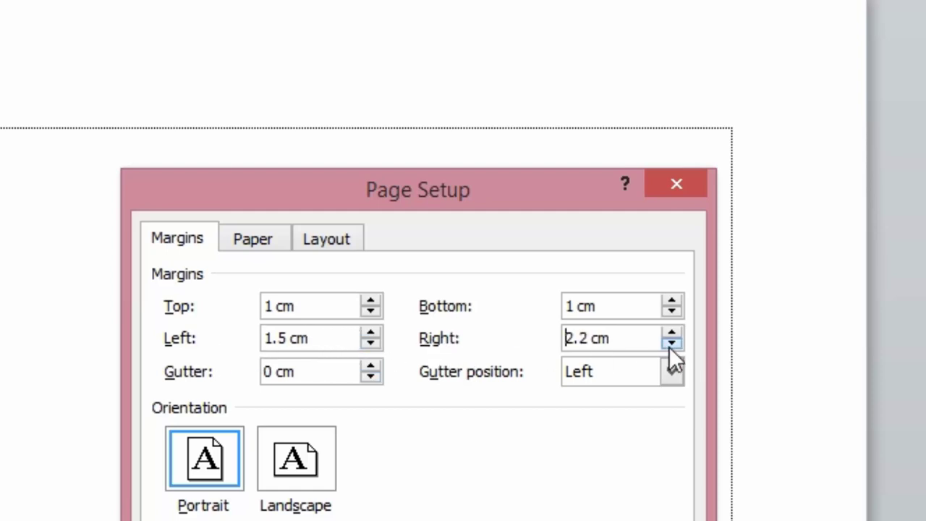
double_click(671, 345)
double_click(671, 345)
double_click(671, 346)
left_click(671, 345)
- Raise the left margin back to 2.5 cm and bring up the Paper settings
left_click(372, 333)
triple_click(372, 333)
double_click(372, 334)
double_click(372, 334)
left_click(372, 334)
left_click(372, 334)
left_click(258, 243)
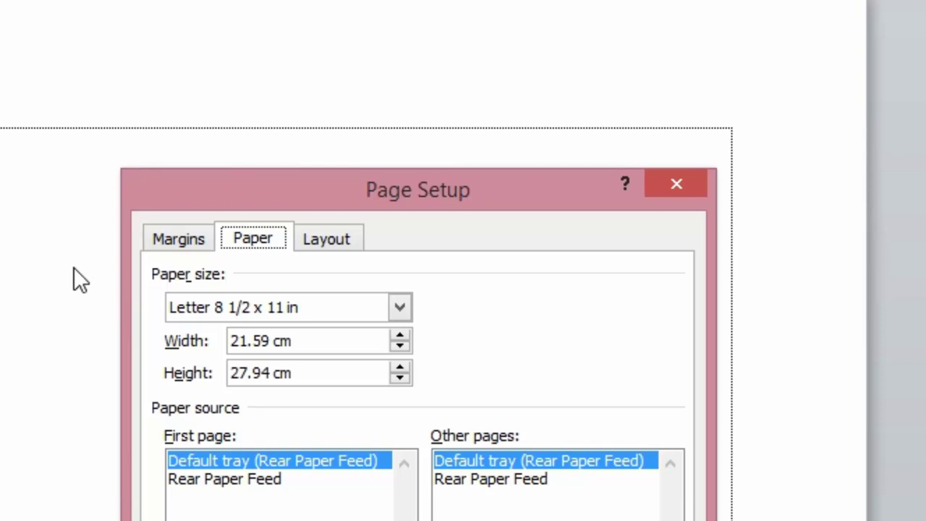
- Change the paper size to A4 210 x 297 mm and apply the Page Setup changes
left_click(399, 310)
scroll(401, 344, "up", 1)
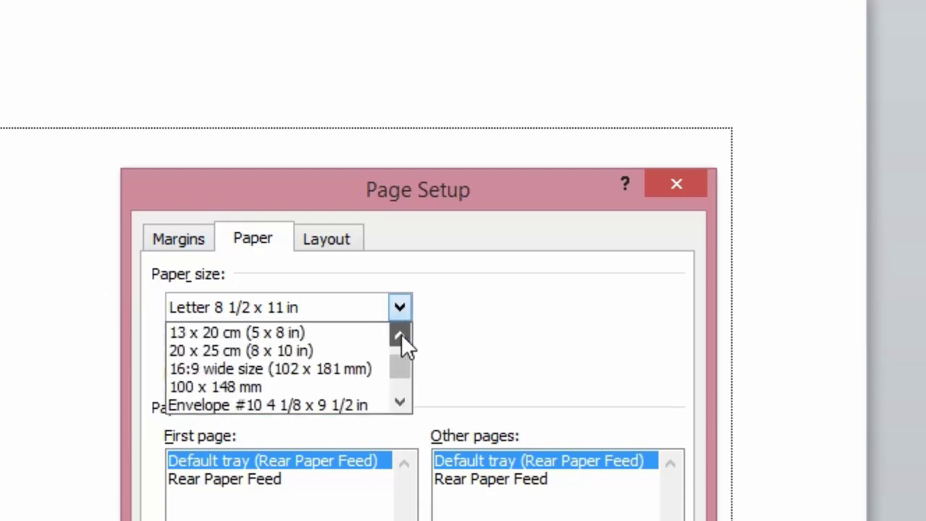
scroll(401, 333, "up", 1)
scroll(401, 333, "up", 1)
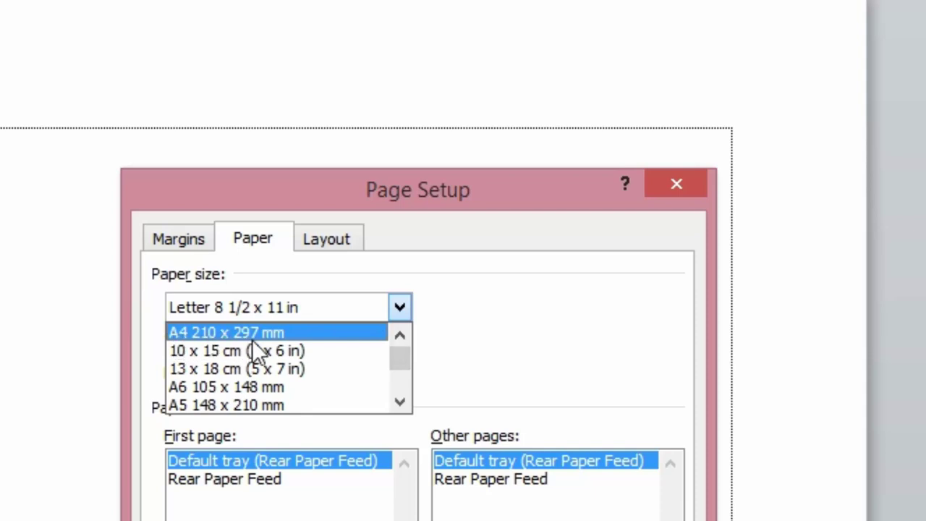
left_click(182, 331)
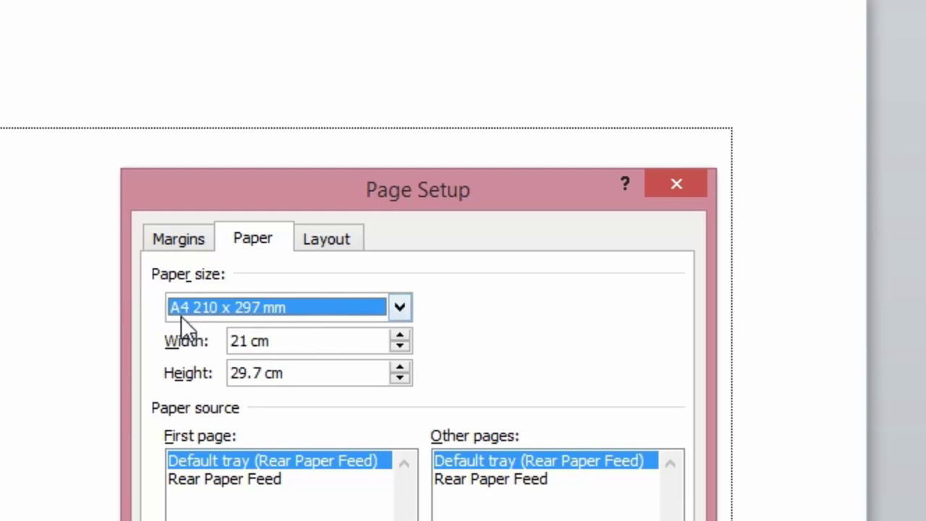
left_click(208, 310)
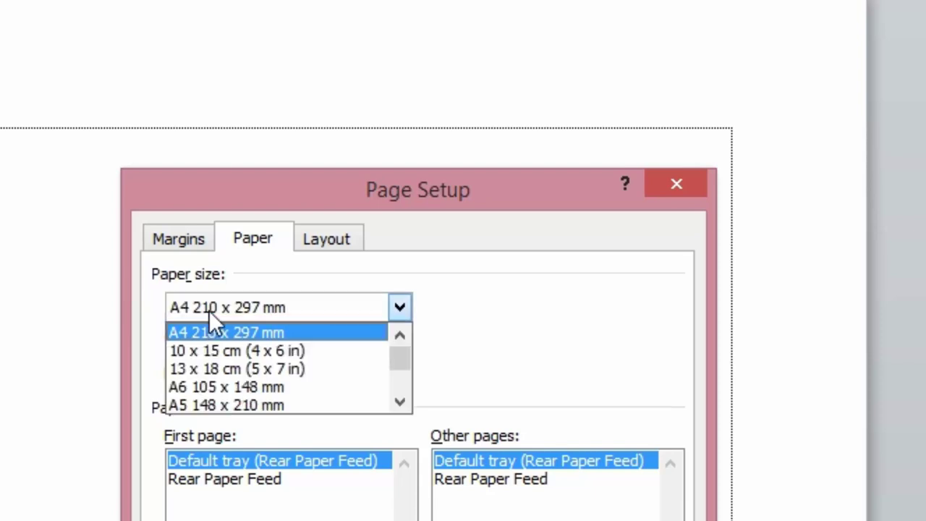
left_click(211, 327)
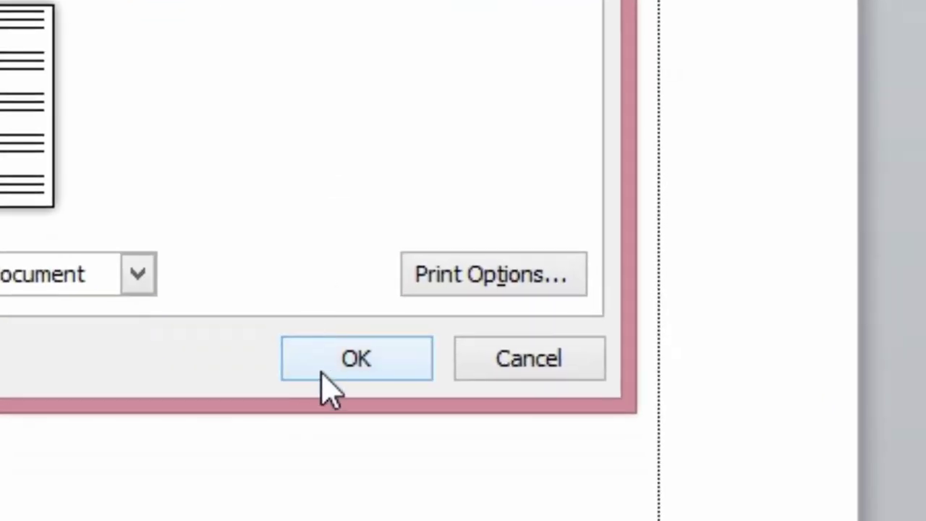
left_click(337, 374)
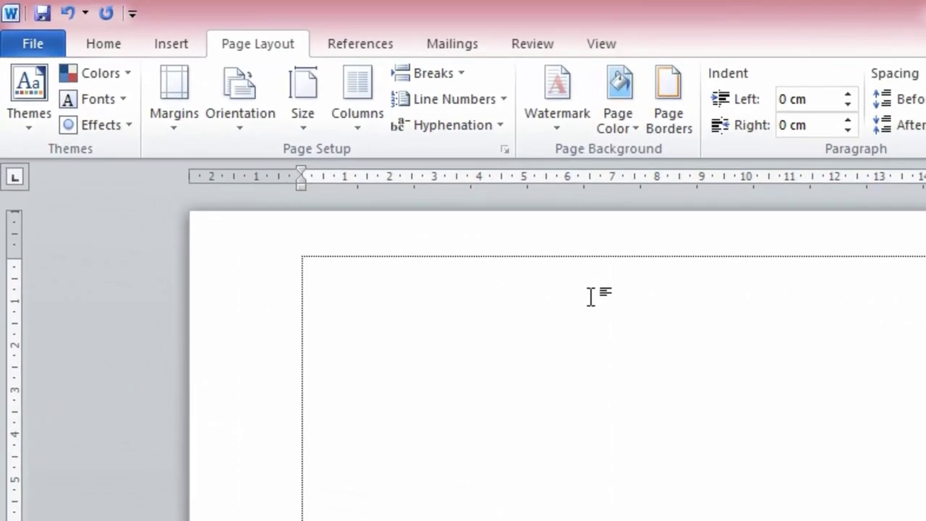
- Type two paragraphs of placeholder test text
type("lkhjklhj")
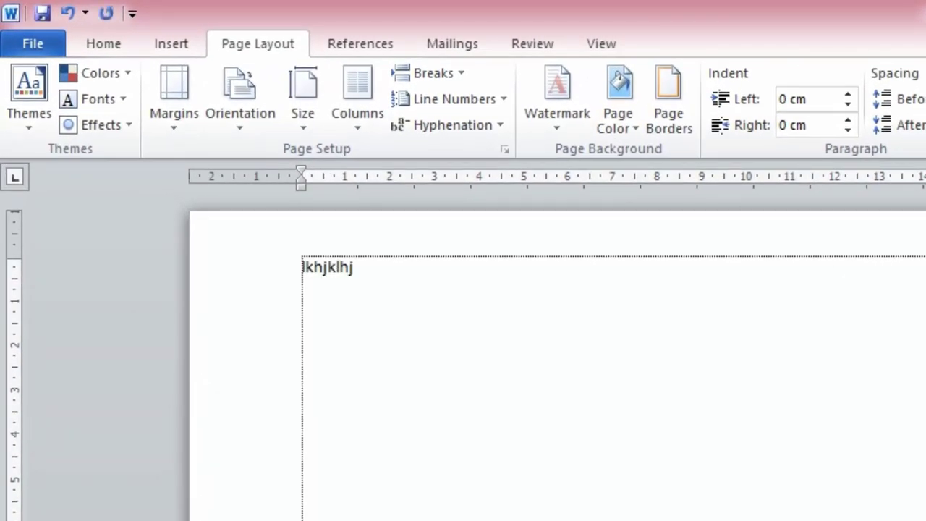
type("klhjlhjklhjkhjklhjkl")
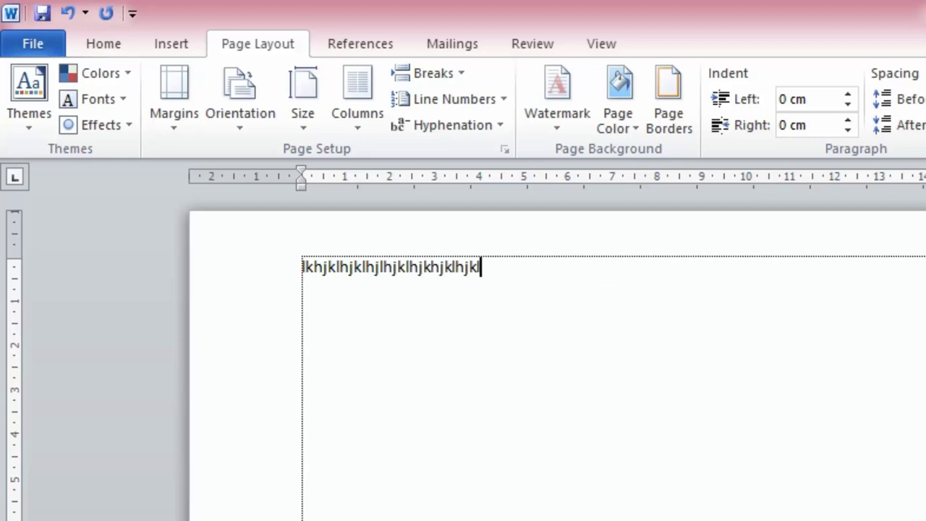
key("Return")
type("jkjklj;kljkljk;ljjk;l")
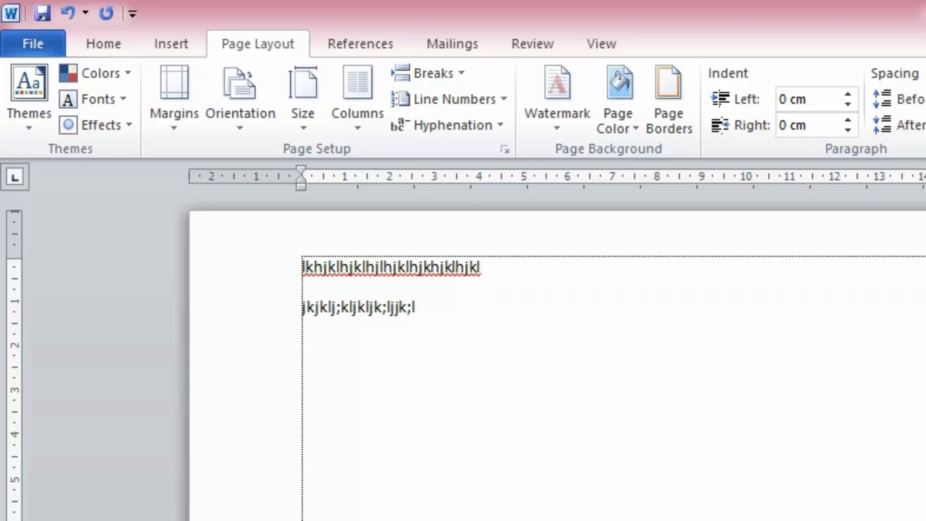
type("jkjkj;kk;")
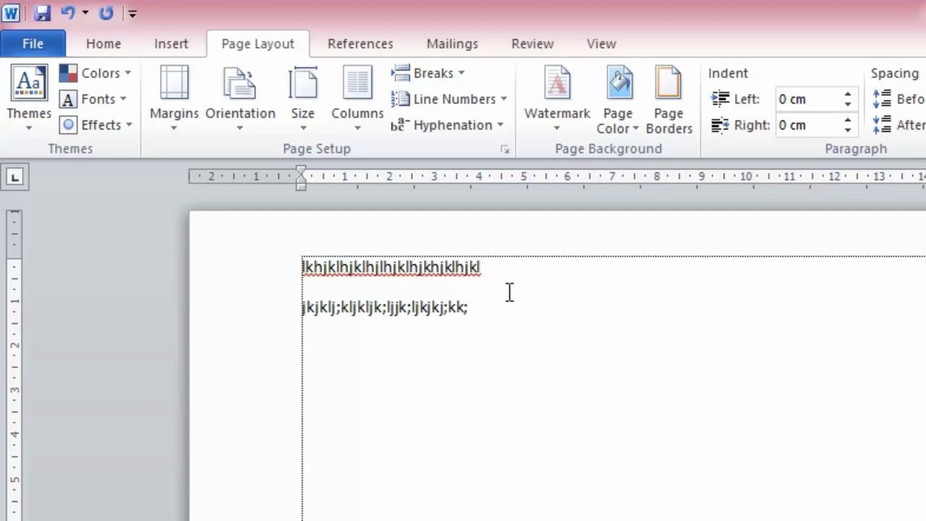
- Select both test paragraphs and apply the No Spacing style from Home
double_click(391, 268)
left_click_drag(411, 309, 457, 325)
key("ctrl+a")
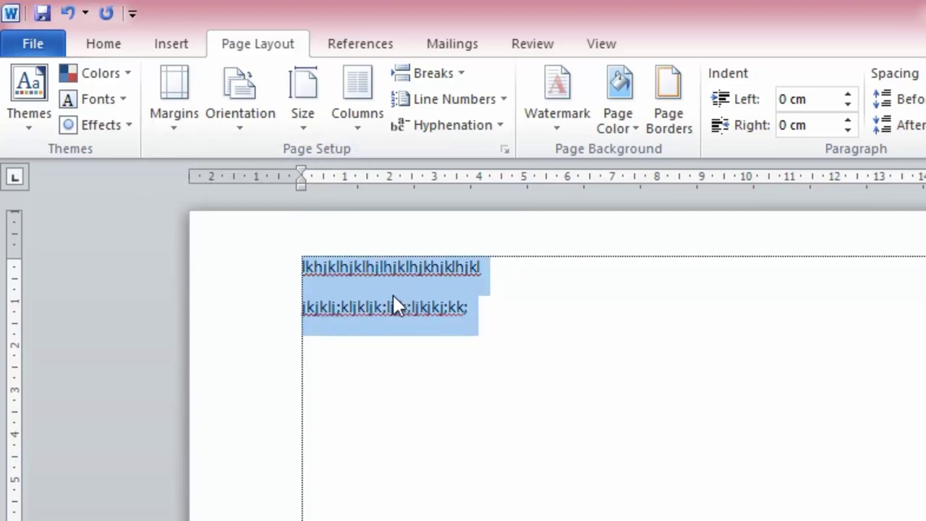
left_click(511, 317)
triple_click(191, 244)
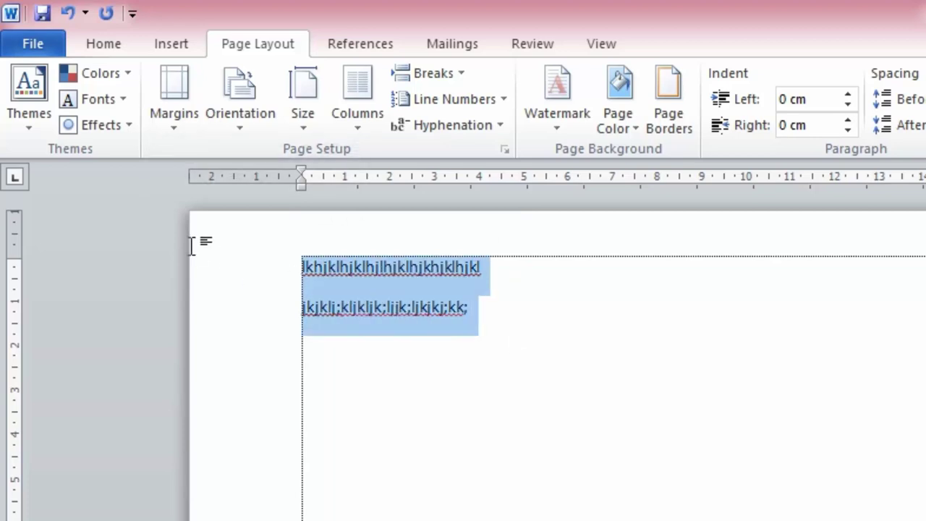
left_click(544, 346)
left_click_drag(603, 363, 408, 307)
triple_click(222, 230)
left_click(113, 47)
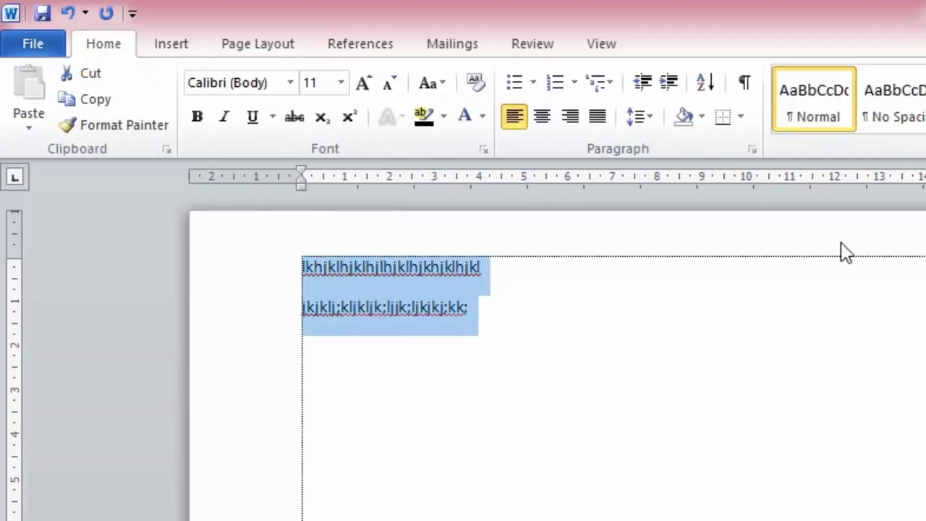
left_click(887, 112)
- Delete all the test text and set the empty document to No Spacing style
left_click(819, 120)
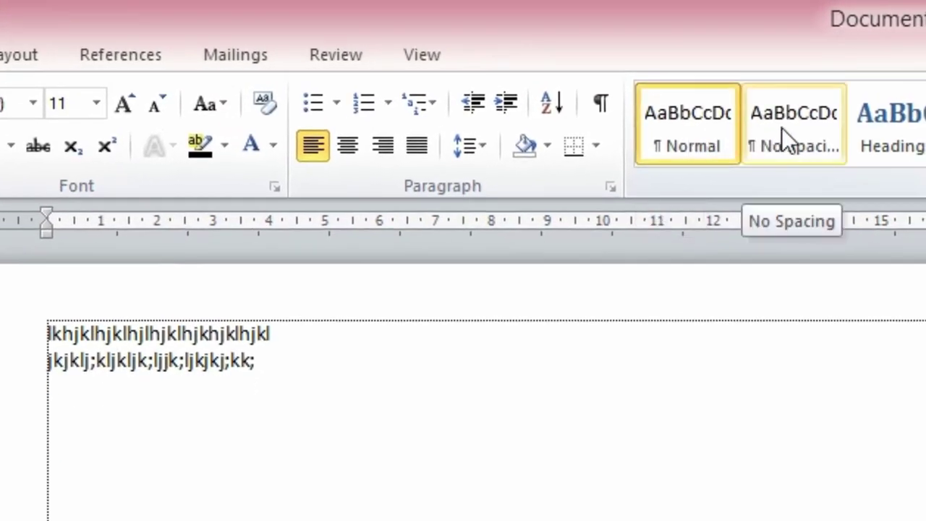
key("ctrl+a")
left_click(439, 435)
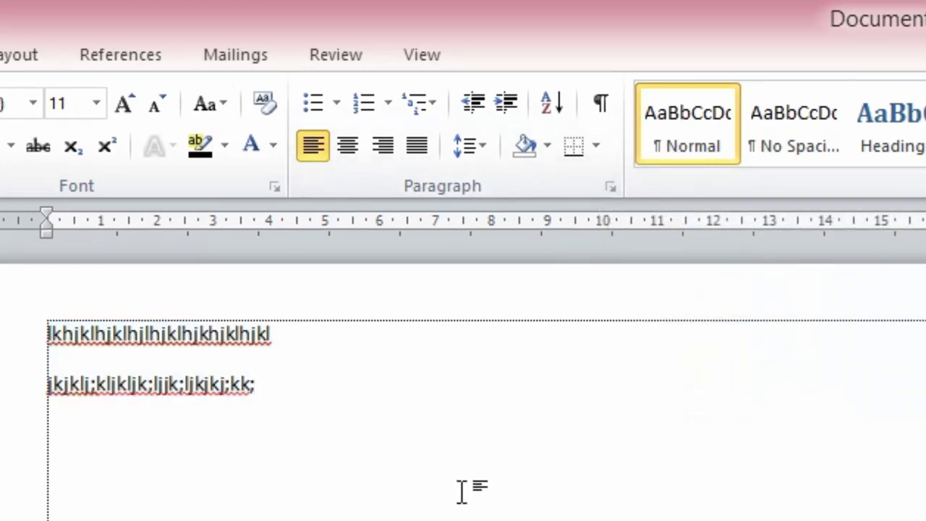
key("ctrl+a")
key("Delete")
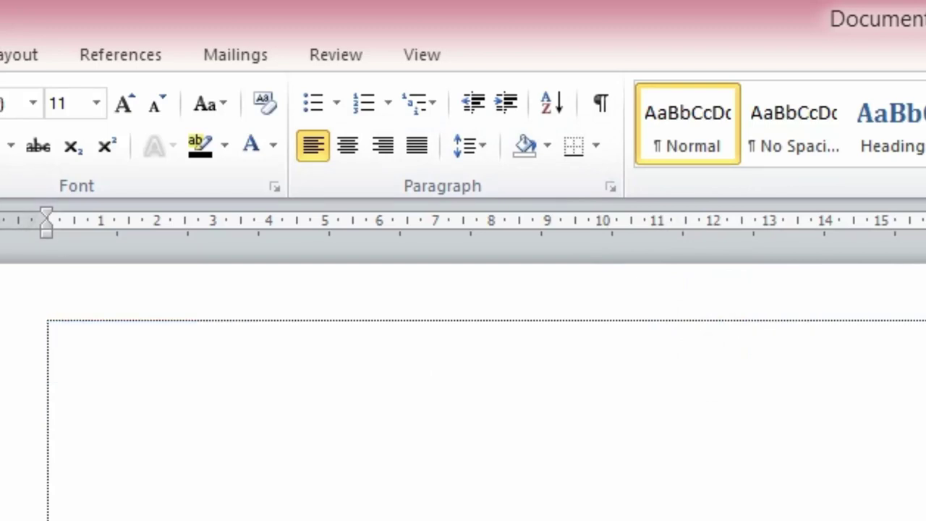
left_click(818, 137)
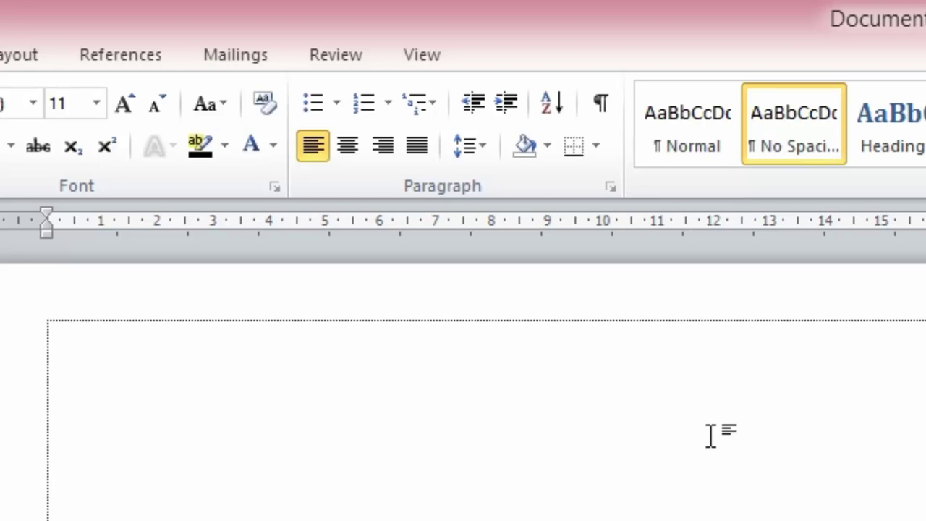